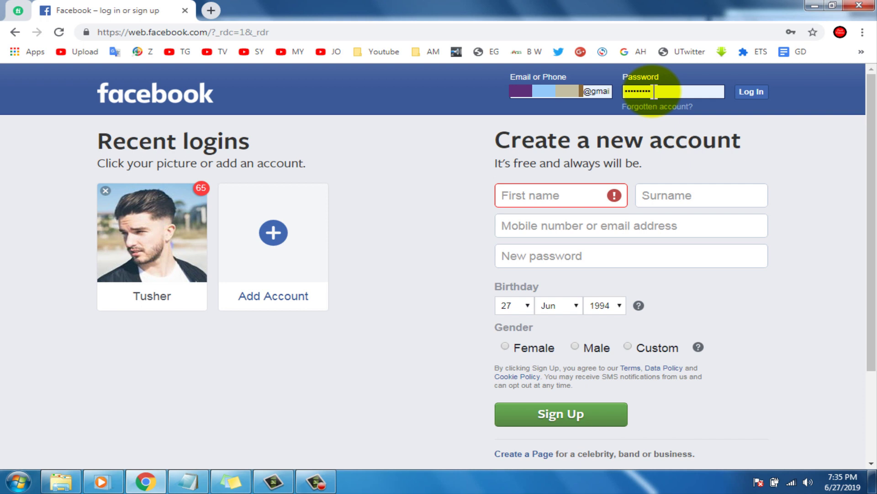
Step: Log in through the saved recent-account picture with its password
{"action": "left_click", "coordinate": [186, 244]}
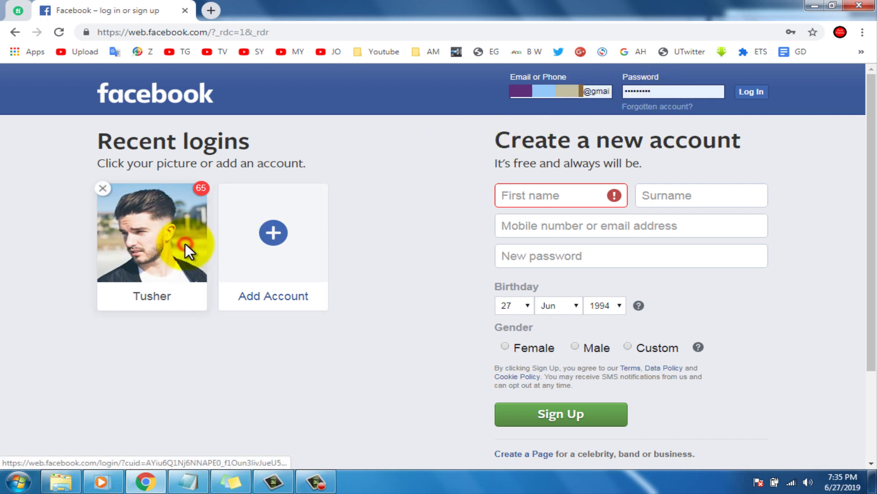
{"action": "type", "text": "***"}
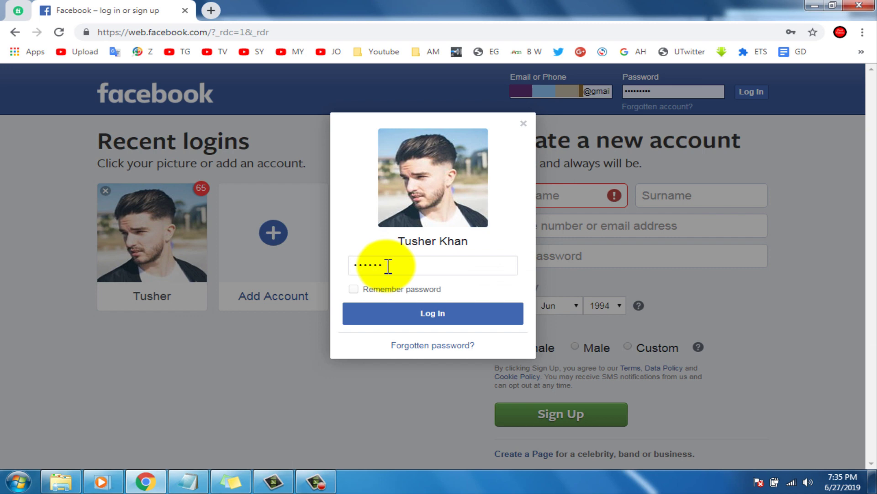
{"action": "type", "text": "*"}
{"action": "left_click", "coordinate": [416, 313]}
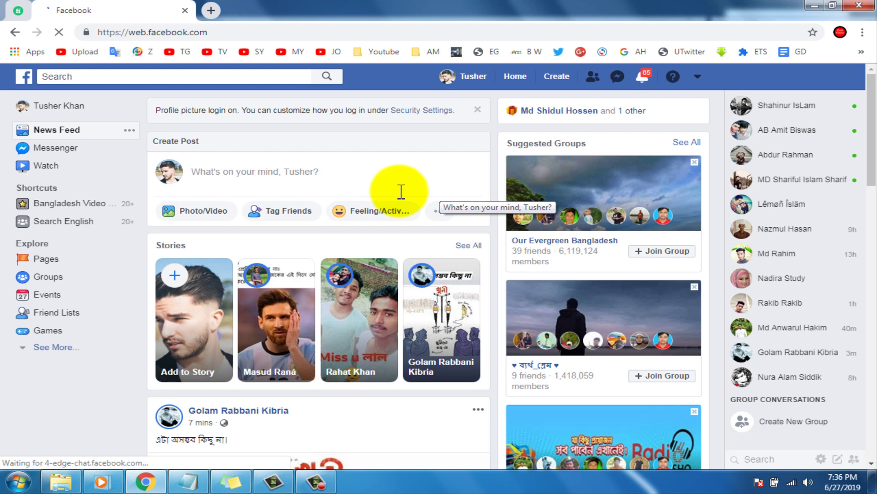
{"action": "mouse_move", "coordinate": [59, 107]}
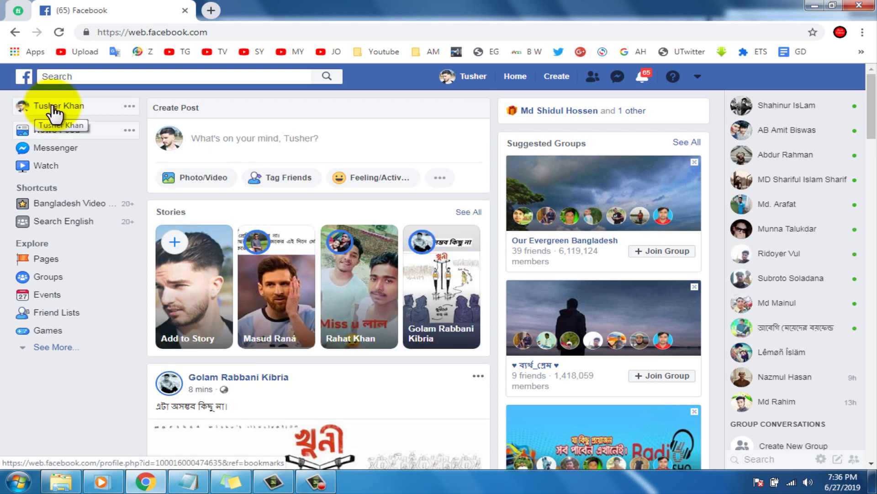
Step: Open your own Facebook profile and bring up its View page source option
{"action": "left_click", "coordinate": [53, 110]}
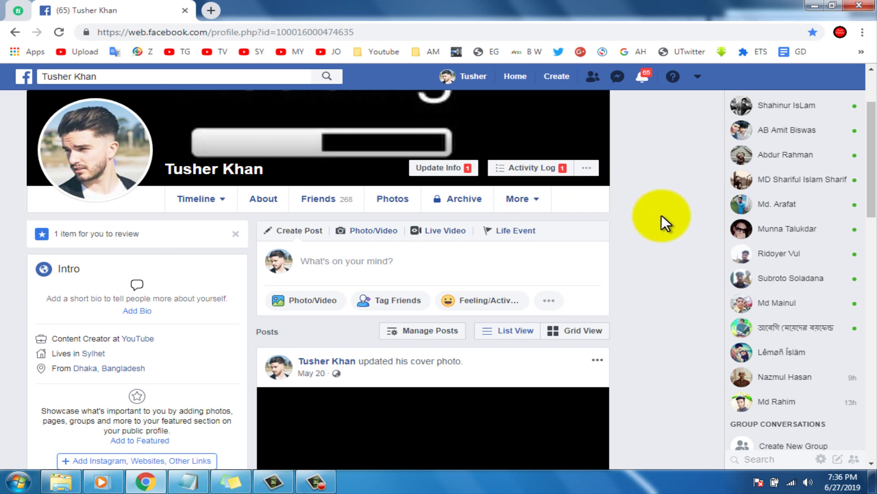
{"action": "right_click", "coordinate": [635, 241]}
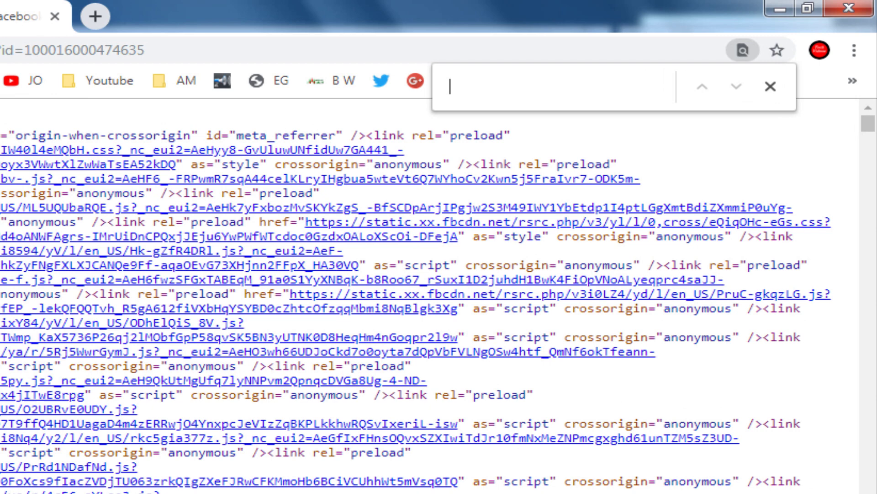
{"action": "type", "text": "i"}
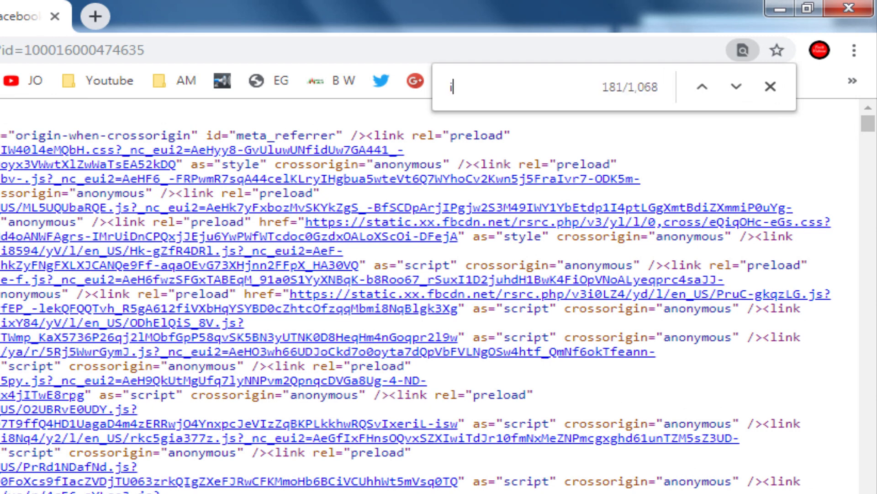
{"action": "type", "text": "nit"}
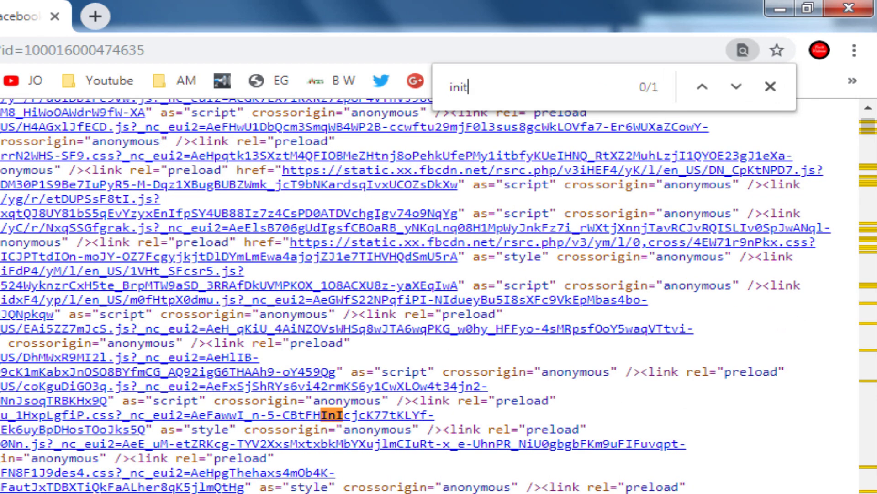
{"action": "type", "text": "ialc"}
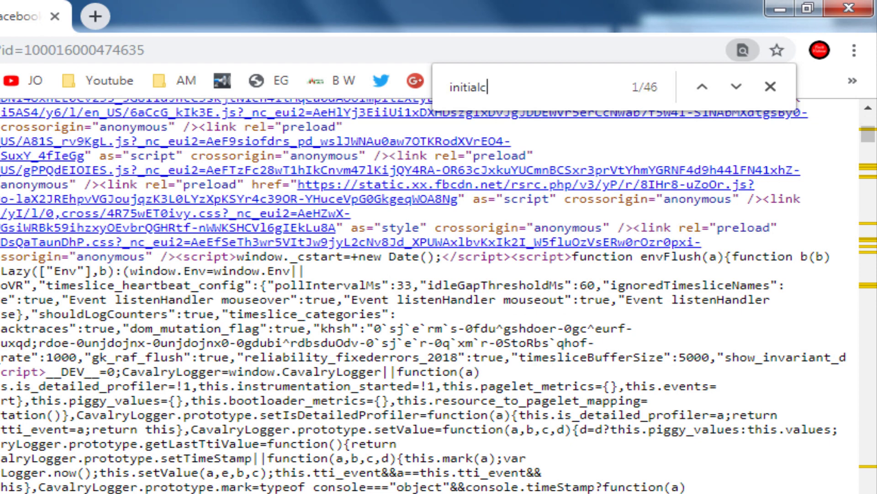
{"action": "type", "text": "hat"}
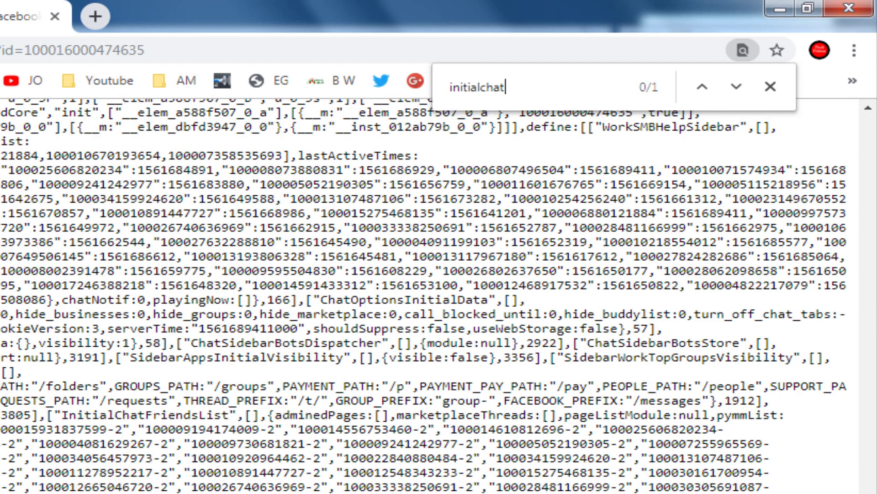
{"action": "type", "text": "fri"}
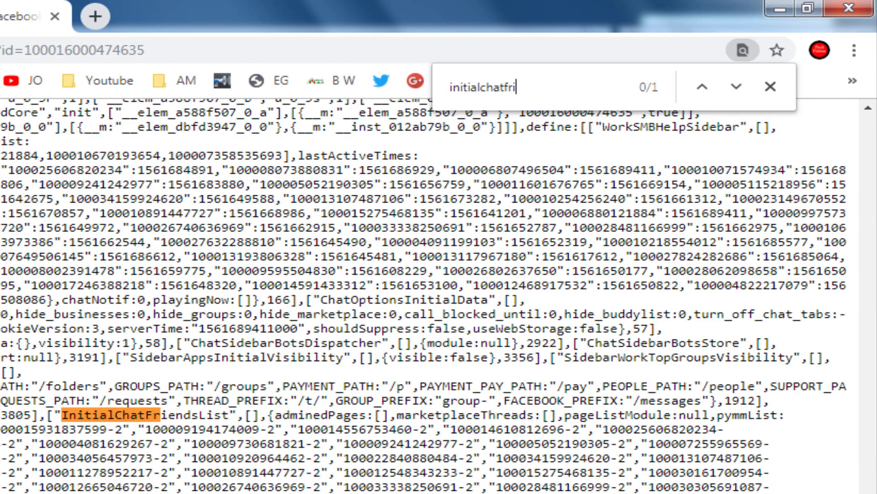
{"action": "type", "text": "endsl"}
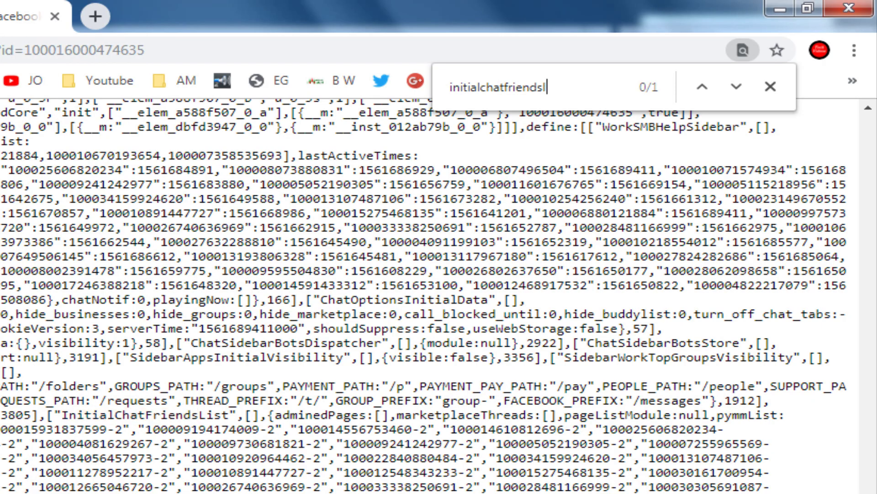
{"action": "type", "text": "ist"}
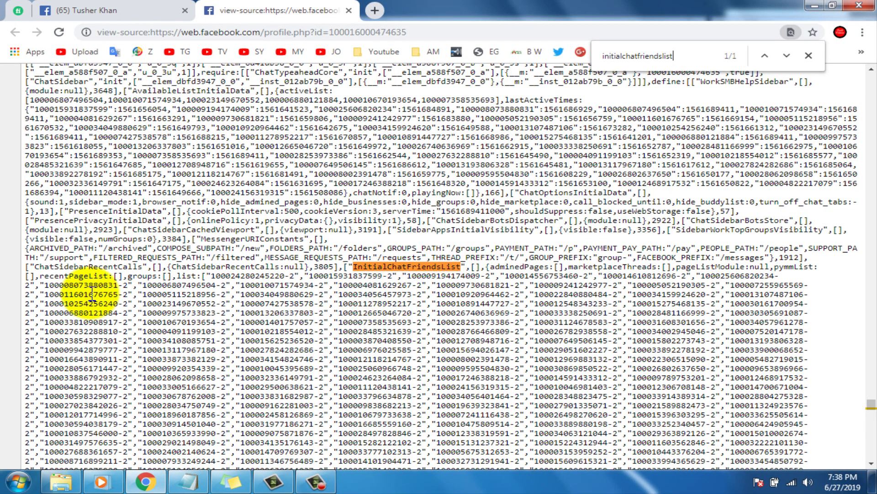
{"action": "scroll", "coordinate": [90, 295], "scroll_direction": "down", "scroll_amount": 5}
{"action": "scroll", "coordinate": [89, 295], "scroll_direction": "down", "scroll_amount": 5}
{"action": "scroll", "coordinate": [89, 295], "scroll_direction": "down", "scroll_amount": 5}
{"action": "scroll", "coordinate": [89, 294], "scroll_direction": "down", "scroll_amount": 5}
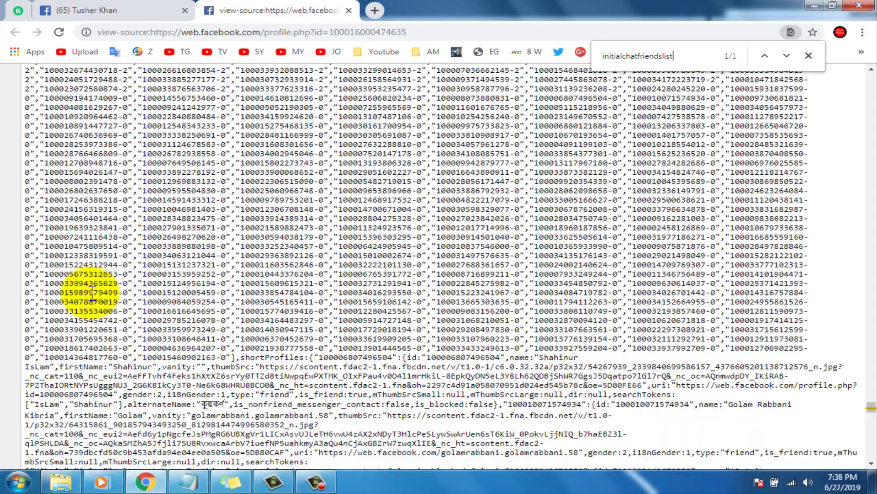
{"action": "scroll", "coordinate": [89, 295], "scroll_direction": "down", "scroll_amount": 2}
{"action": "scroll", "coordinate": [89, 294], "scroll_direction": "down", "scroll_amount": 2}
{"action": "scroll", "coordinate": [68, 275], "scroll_direction": "up", "scroll_amount": 10}
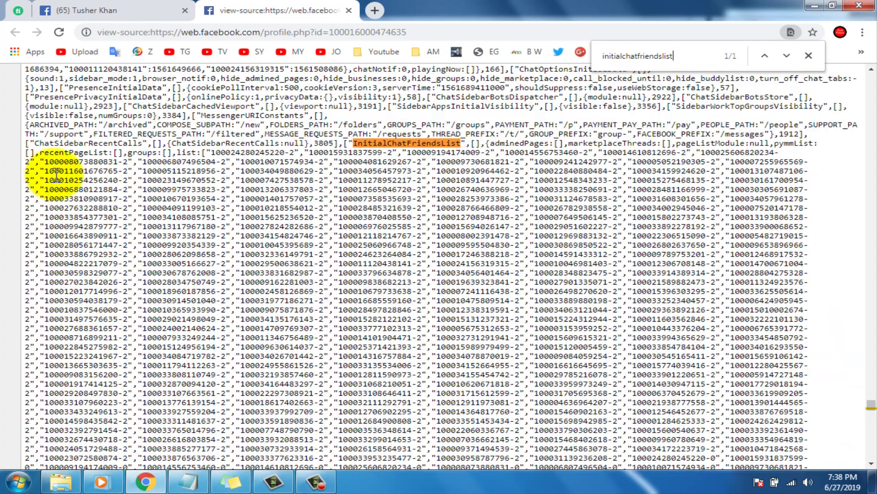
{"action": "scroll", "coordinate": [219, 153], "scroll_direction": "up", "scroll_amount": 5}
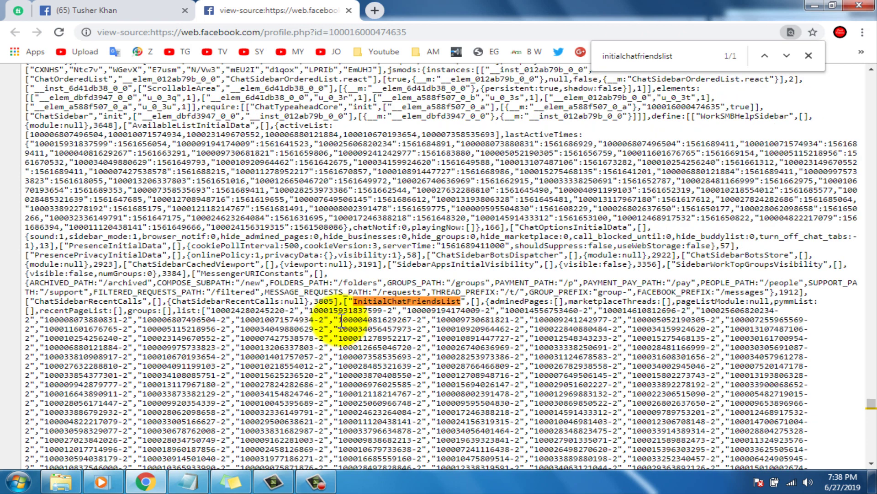
Step: Copy the first friend ID listed after InitialChatFriendsList in the page source
{"action": "mouse_move", "coordinate": [339, 320]}
{"action": "left_mouse_down"}
{"action": "mouse_move", "coordinate": [413, 322]}
{"action": "mouse_move", "coordinate": [403, 323]}
{"action": "left_mouse_up"}
{"action": "right_click", "coordinate": [398, 318]}
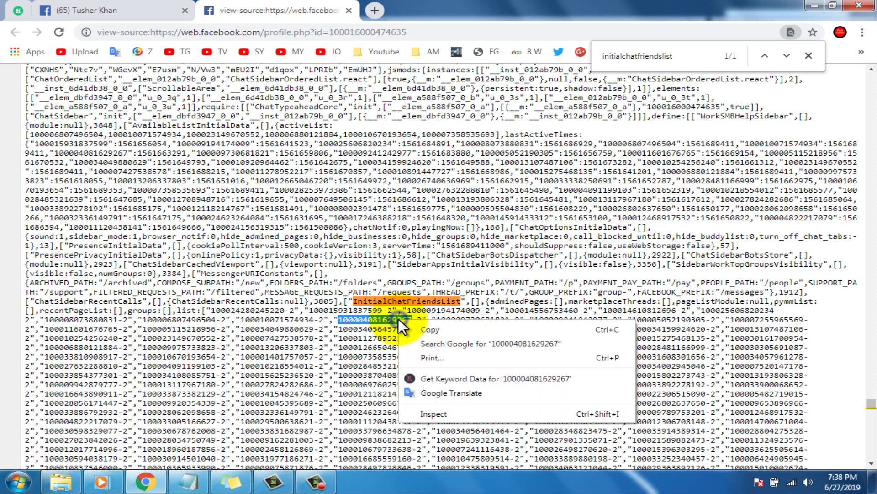
{"action": "left_click", "coordinate": [412, 328]}
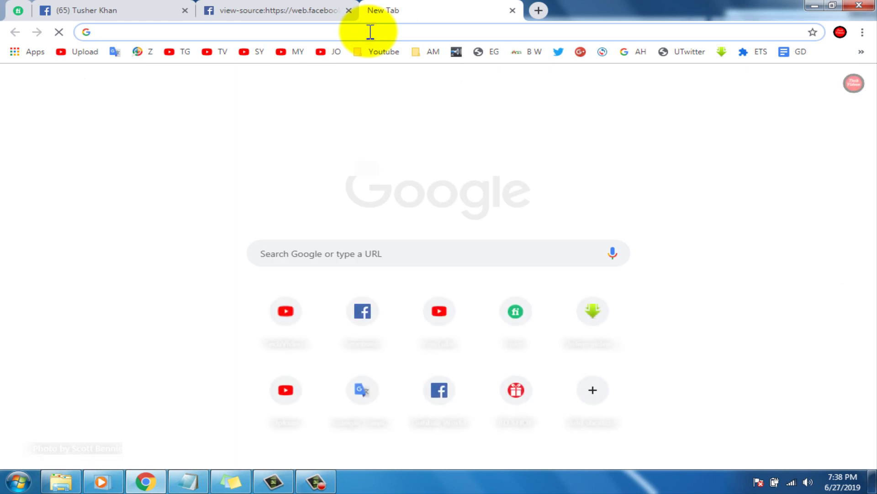
{"action": "type", "text": "faceb"}
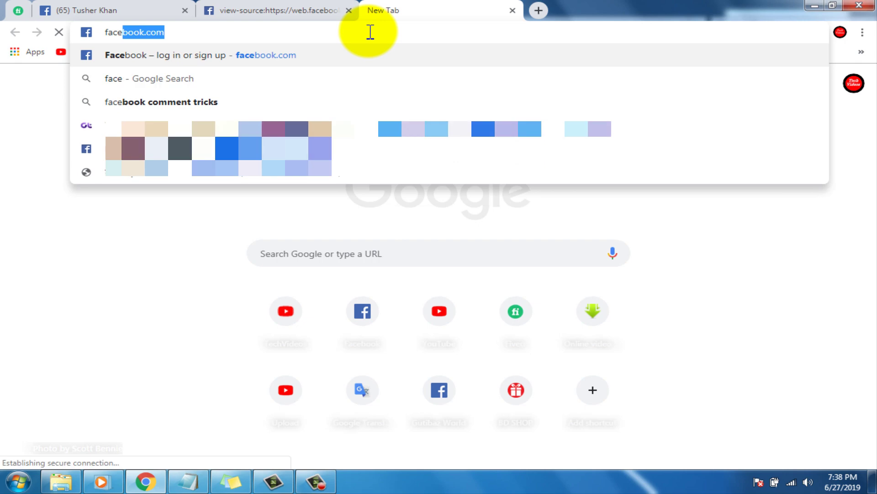
{"action": "type", "text": "ook"}
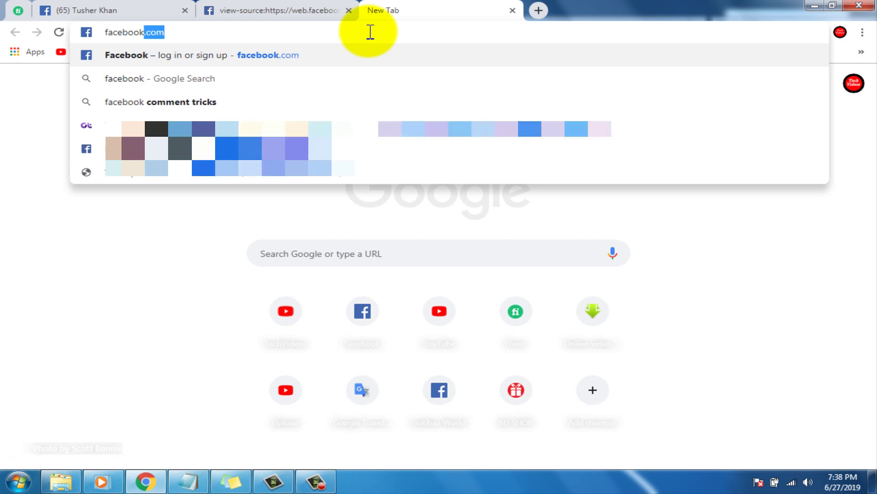
{"action": "type", "text": ".com"}
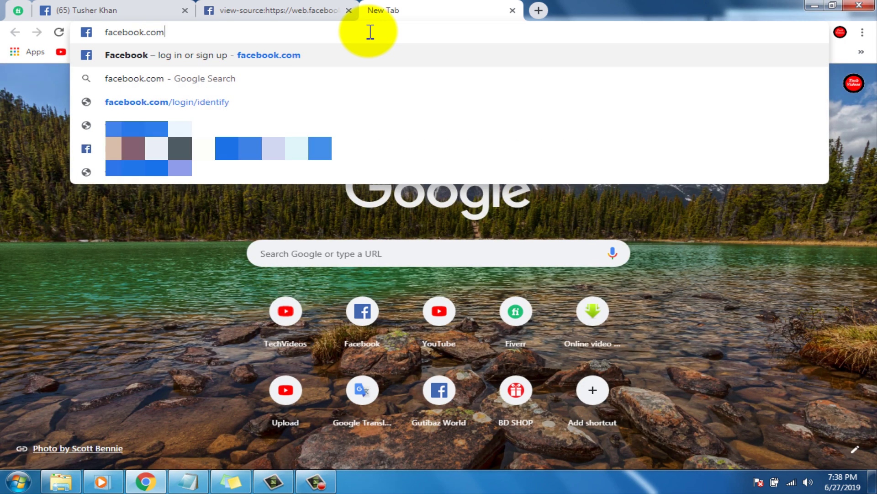
{"action": "type", "text": "/"}
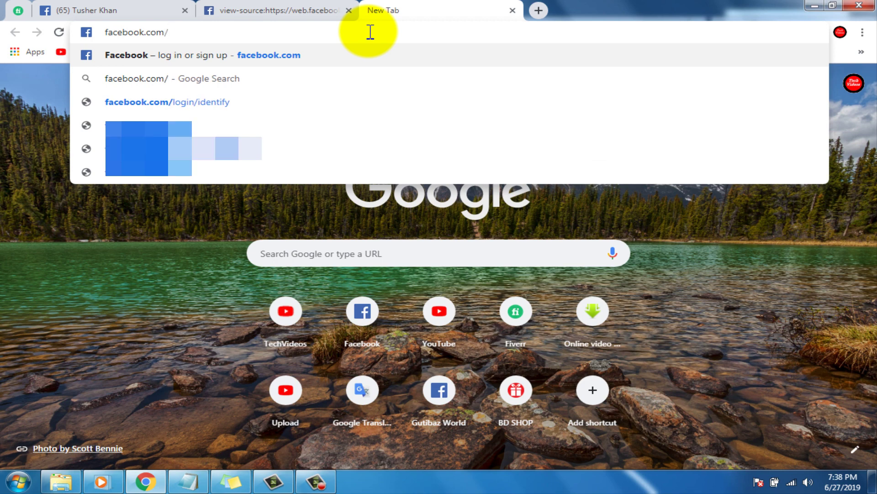
Step: Paste the copied ID after facebook.com/ and load that friend's profile
{"action": "right_click", "coordinate": [368, 31]}
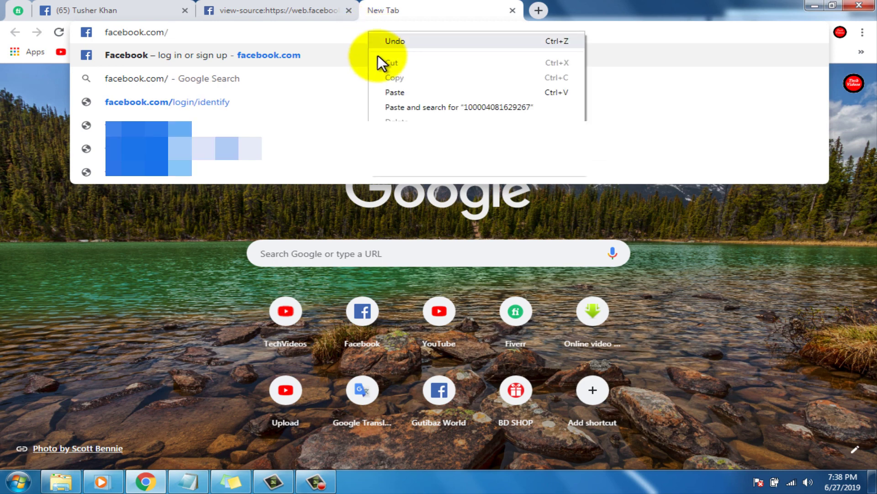
{"action": "left_click", "coordinate": [395, 91]}
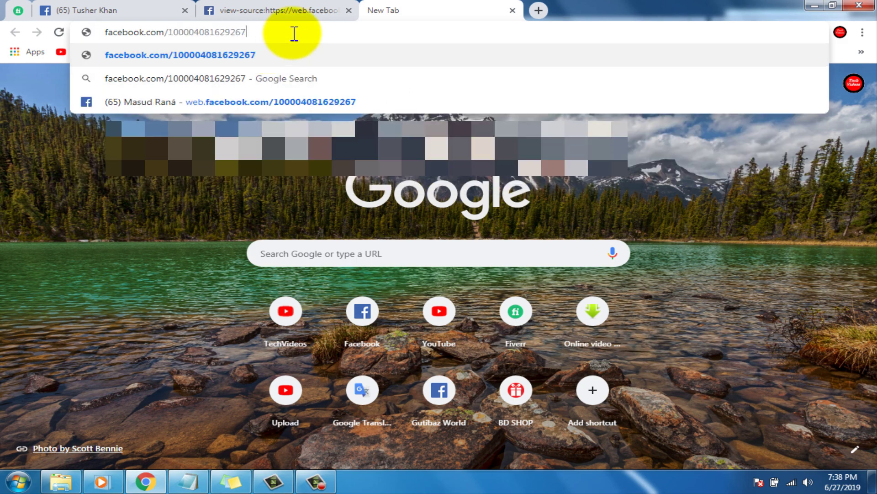
{"action": "key", "text": "Return"}
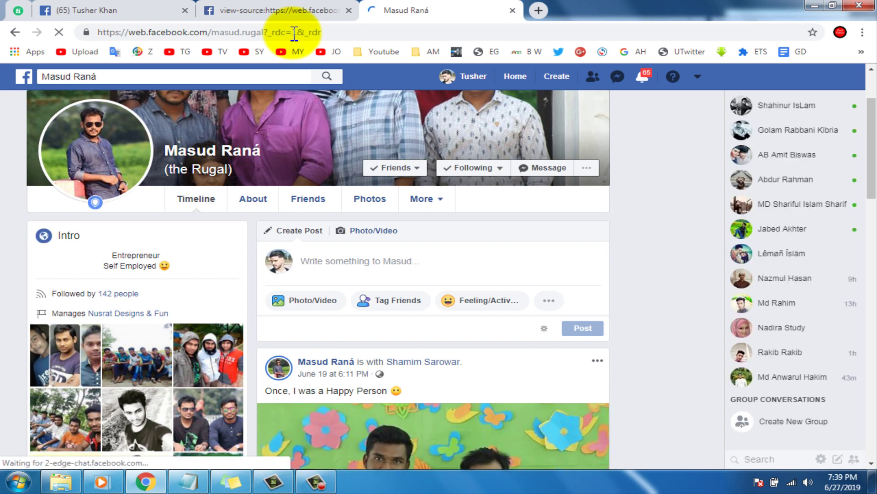
Step: Switch back to the view-source tab with the InitialChatFriendsList IDs
{"action": "left_click", "coordinate": [264, 13]}
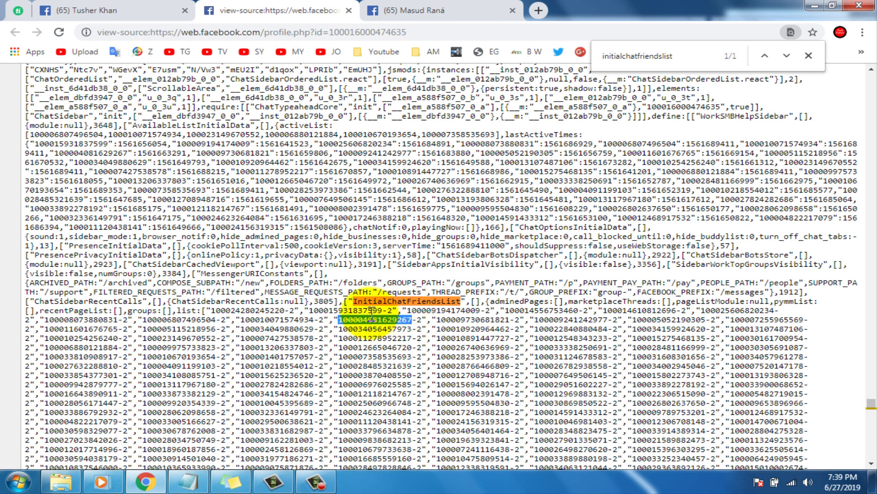
Step: Select another friend ID in the InitialChatFriendsList and show its Copy option
{"action": "left_click_drag", "start_coordinate": [211, 311], "coordinate": [286, 311]}
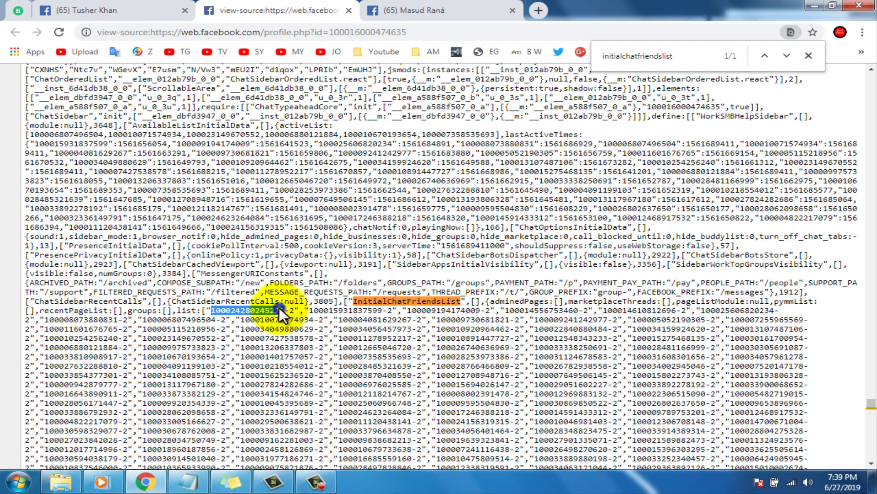
{"action": "right_click", "coordinate": [279, 311]}
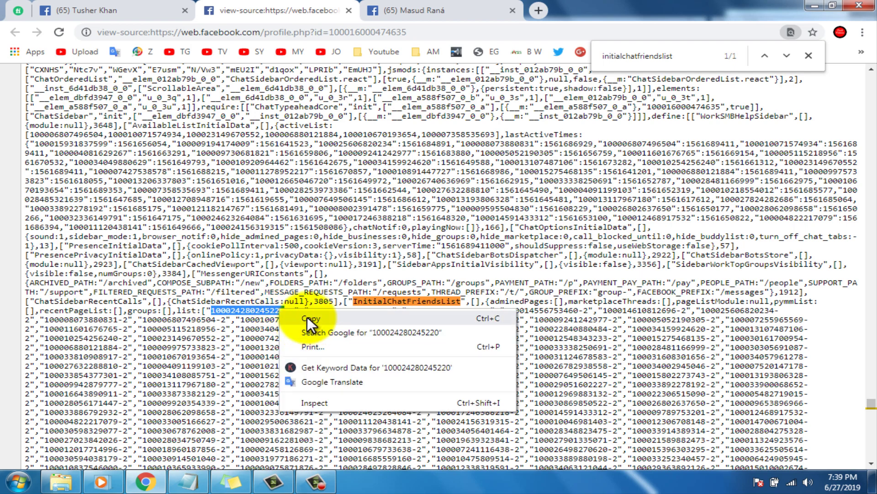